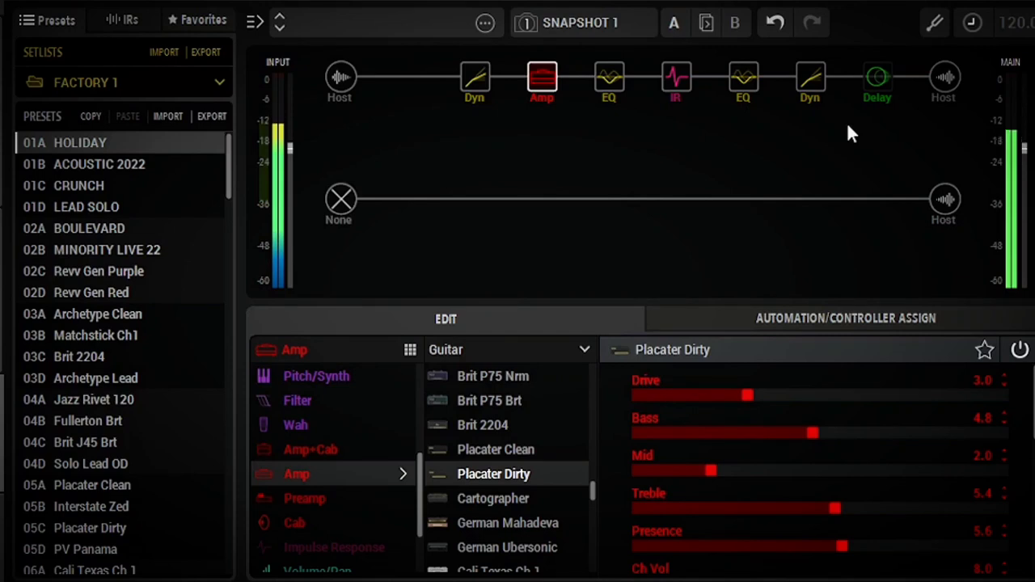
# Review the noise gate, amp, parametric EQ and IR 2048 blocks in the HOLIDAY preset's signal chain
pyautogui.moveTo(677, 82)
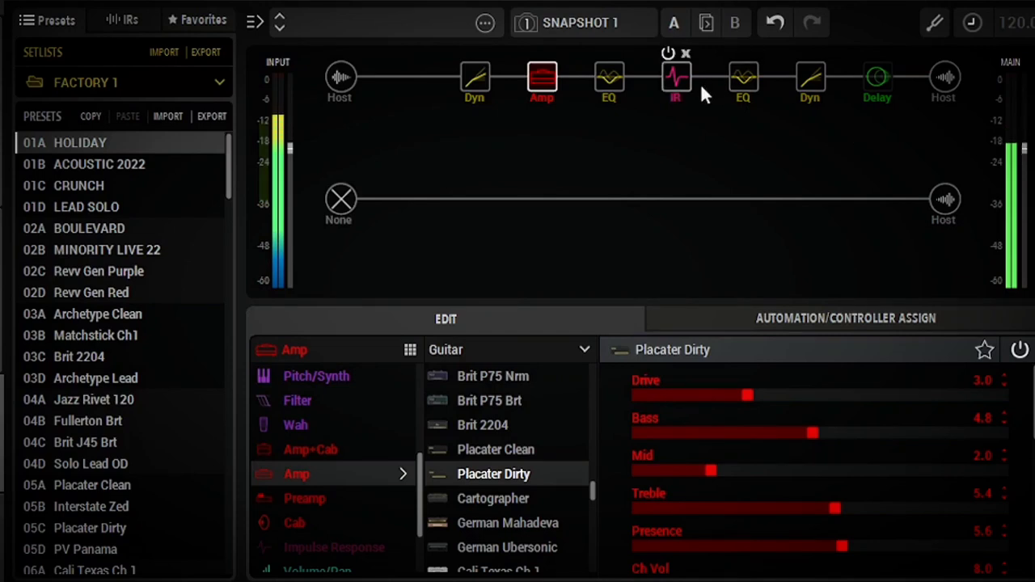
pyautogui.click(684, 84)
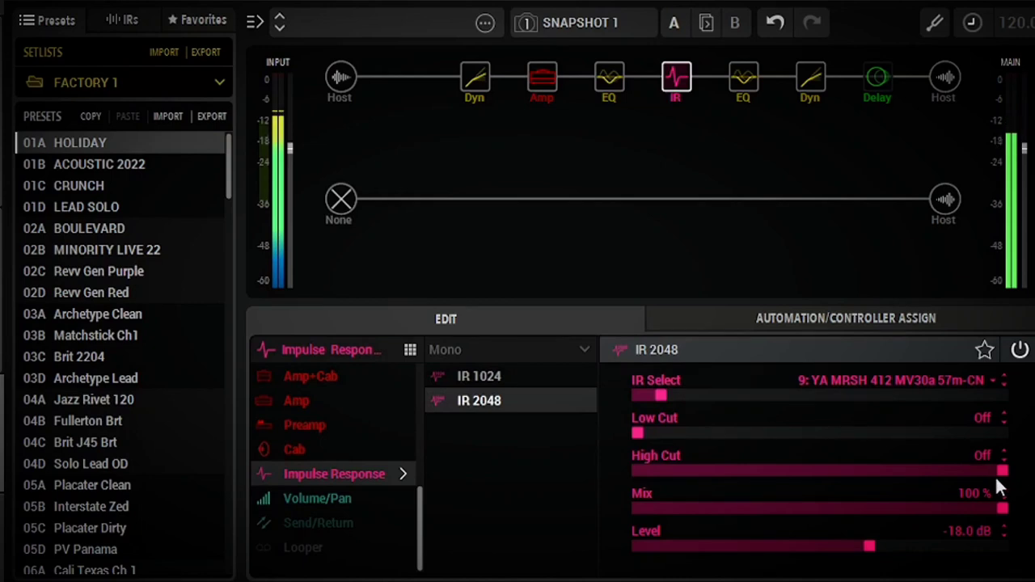
pyautogui.moveTo(565, 97)
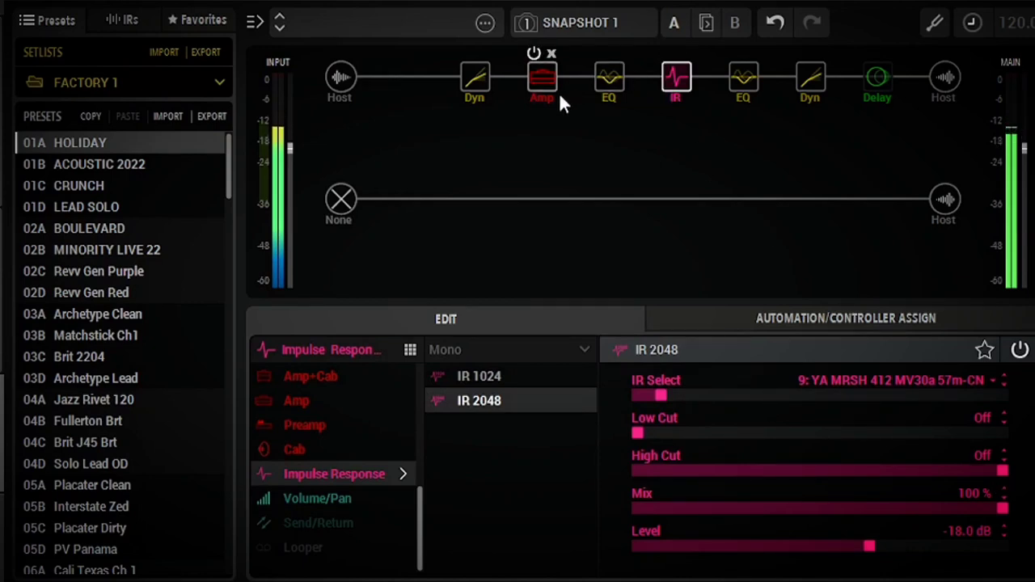
pyautogui.click(560, 96)
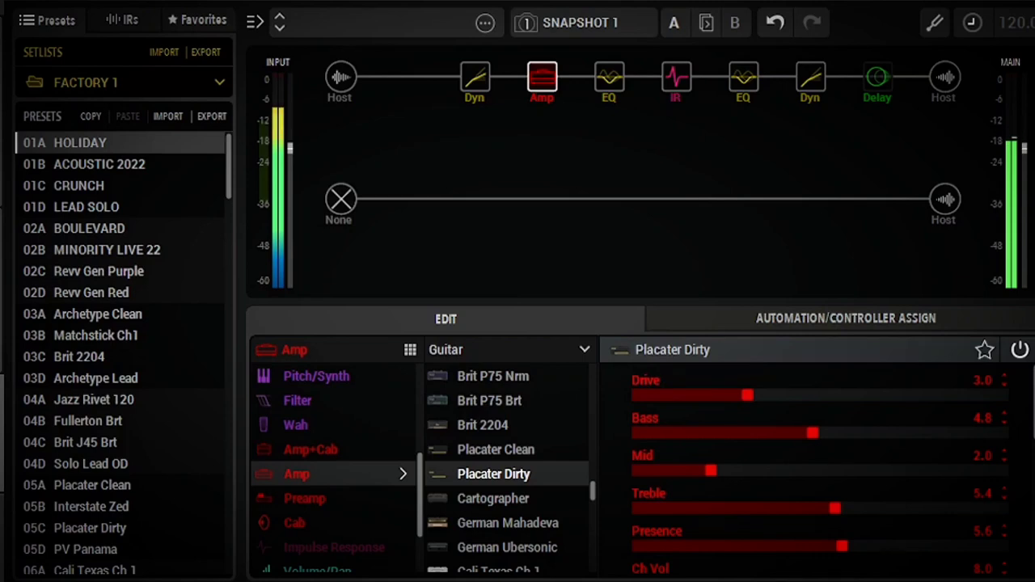
pyautogui.click(473, 84)
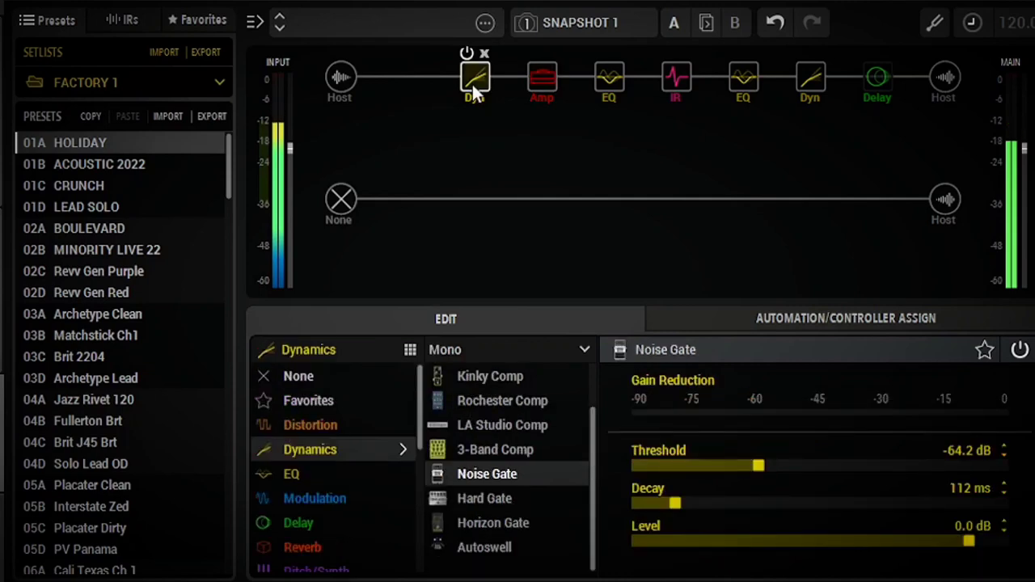
pyautogui.click(612, 82)
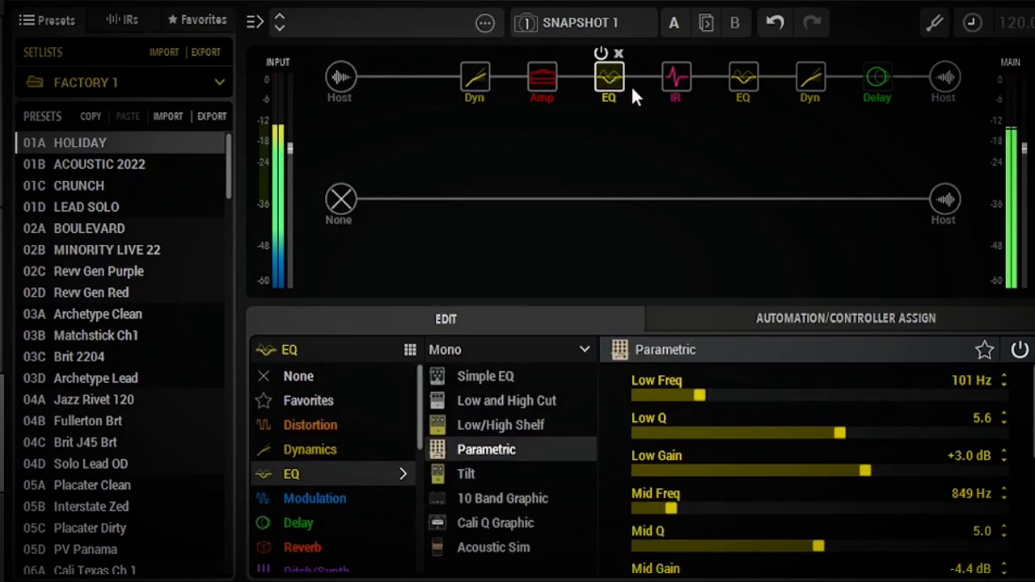
pyautogui.click(681, 82)
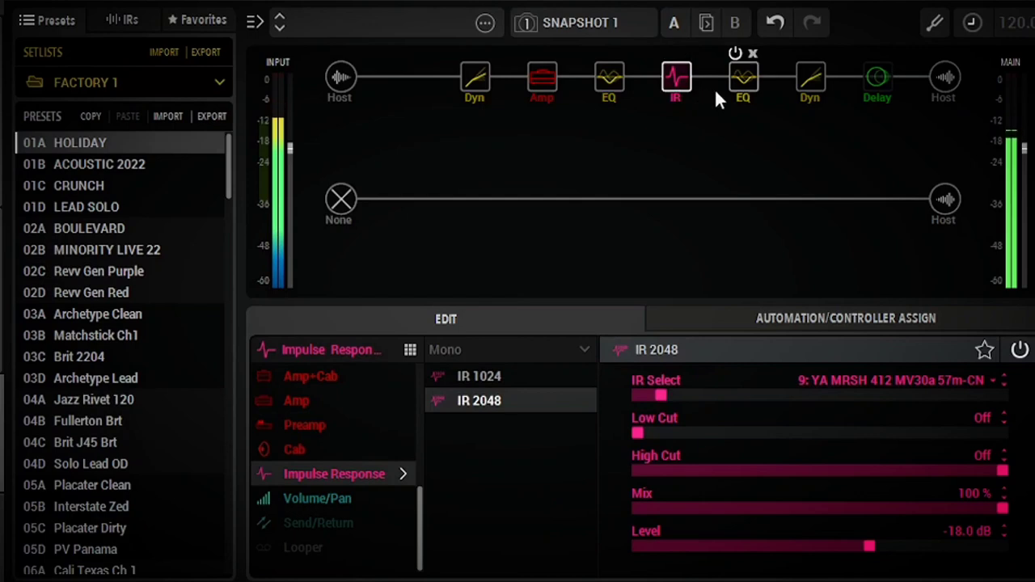
pyautogui.click(544, 87)
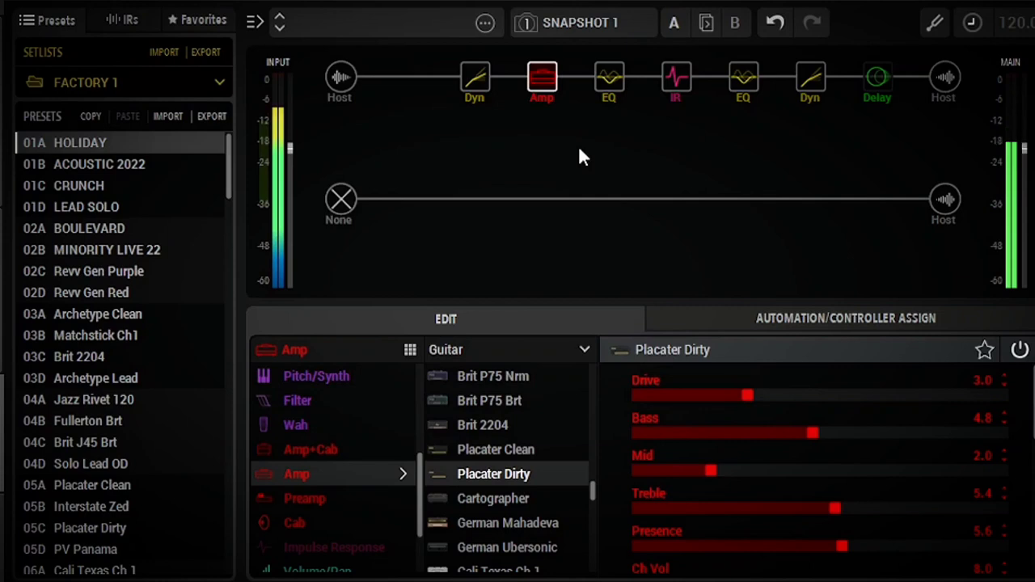
# Set the threshold of the Noise Gate ahead of the amp to -62.6 dB
pyautogui.click(473, 84)
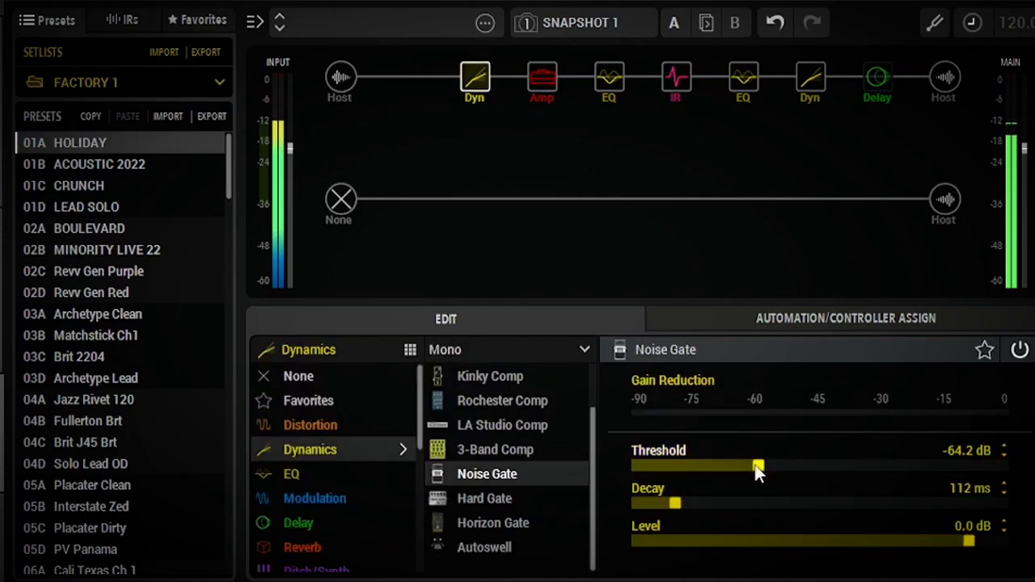
pyautogui.moveTo(755, 465); pyautogui.dragTo(762, 466)
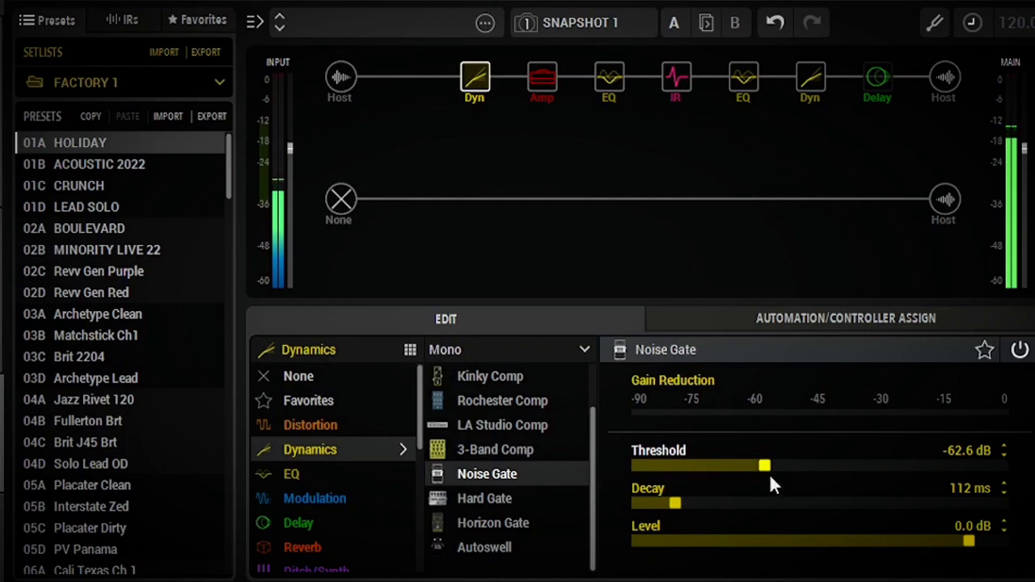
# Examine the Placater Dirty amp's settings, from drive and the tone controls to channel volume, master and sag
pyautogui.click(535, 90)
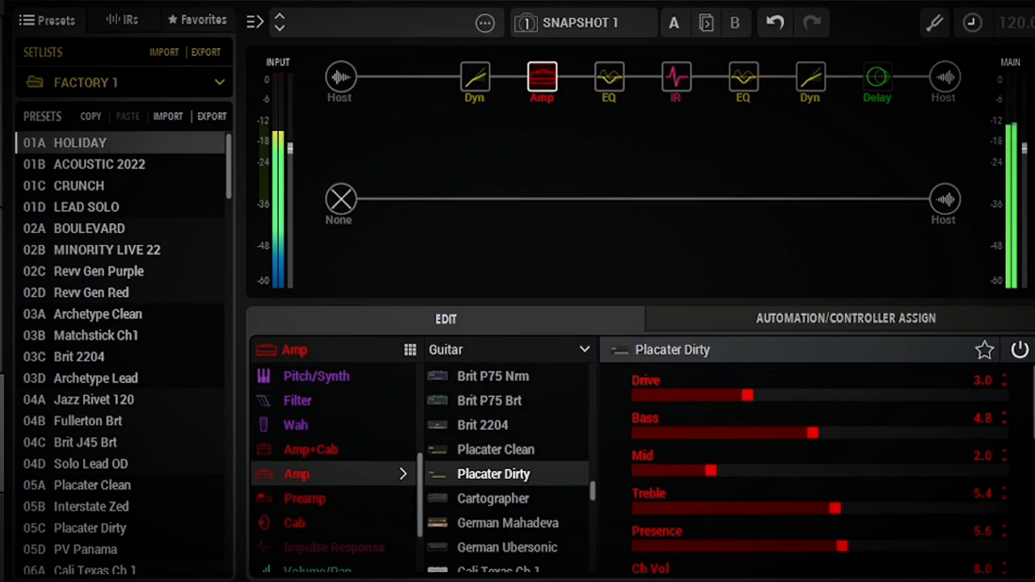
pyautogui.moveTo(735, 399); pyautogui.dragTo(748, 420)
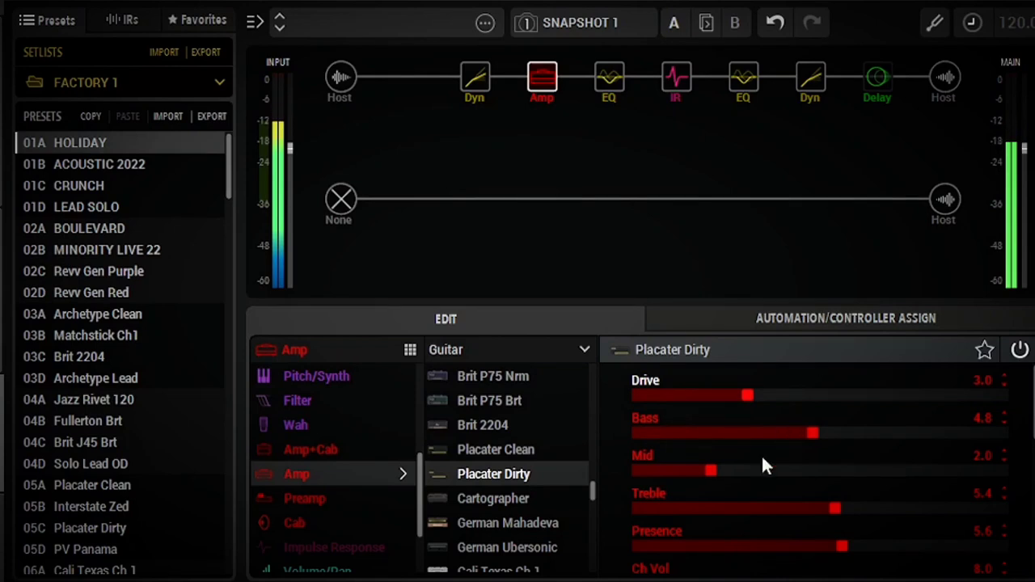
pyautogui.moveTo(711, 472); pyautogui.dragTo(712, 504)
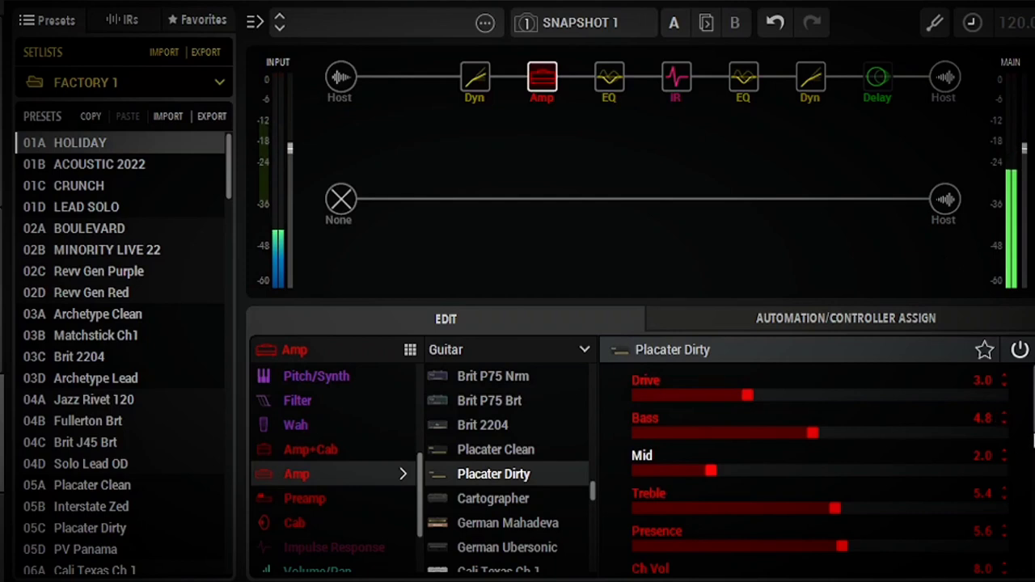
pyautogui.scroll(-1, 817, 469)
pyautogui.scroll(-2, 817, 469)
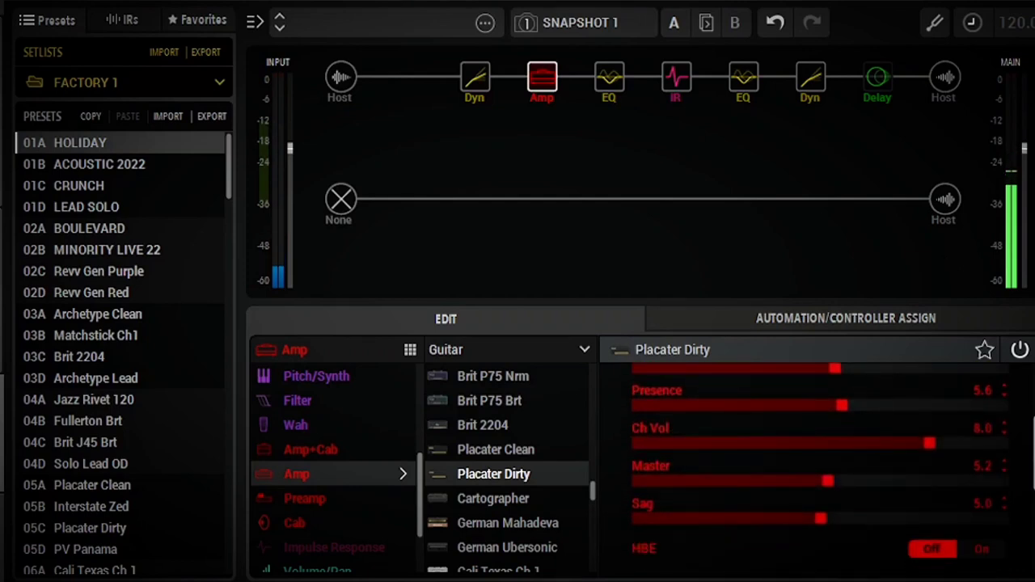
pyautogui.scroll(2, 808, 453)
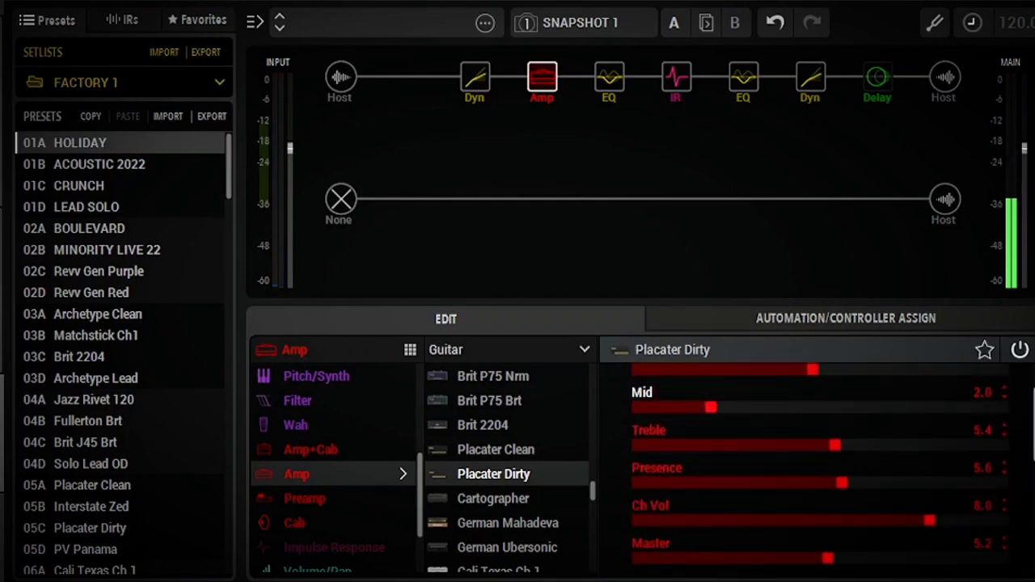
pyautogui.scroll(2, 817, 461)
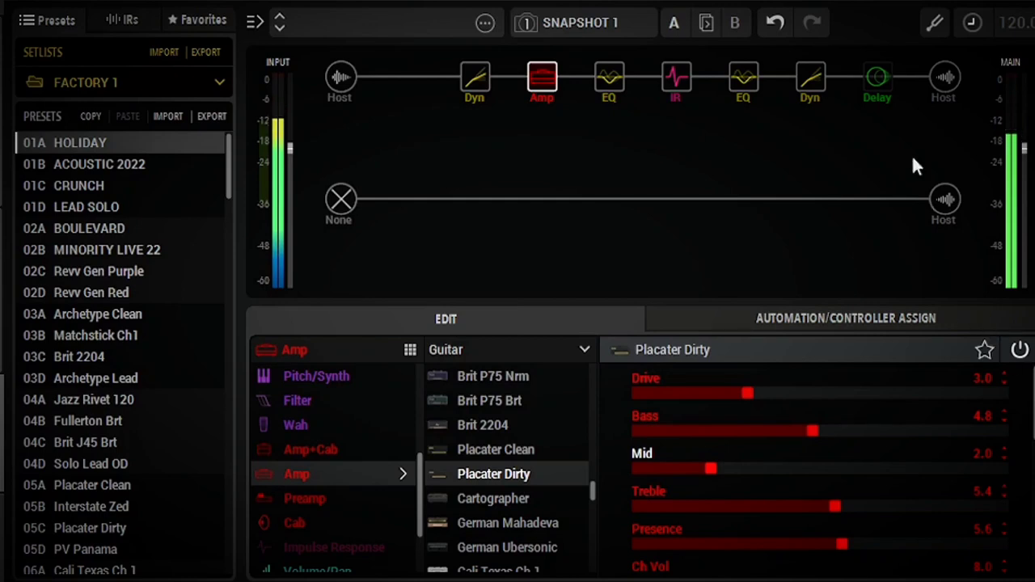
# Audition the Vintage Digital delay switched on and examine its time, feedback, bit depth, sample rate and mix settings
pyautogui.moveTo(869, 61)
pyautogui.click(877, 80)
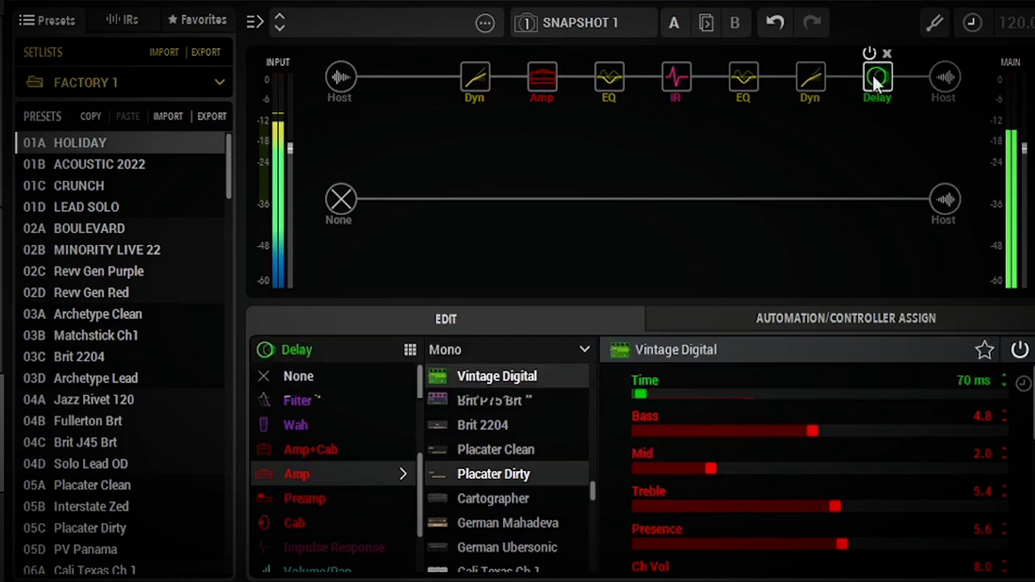
pyautogui.scroll(-5, 816, 473)
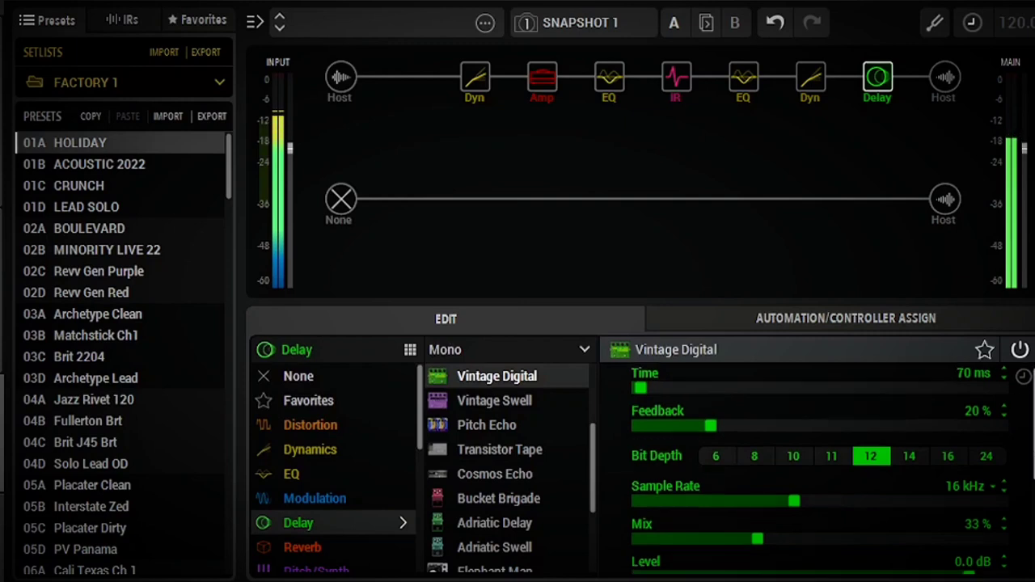
pyautogui.scroll(5, 816, 473)
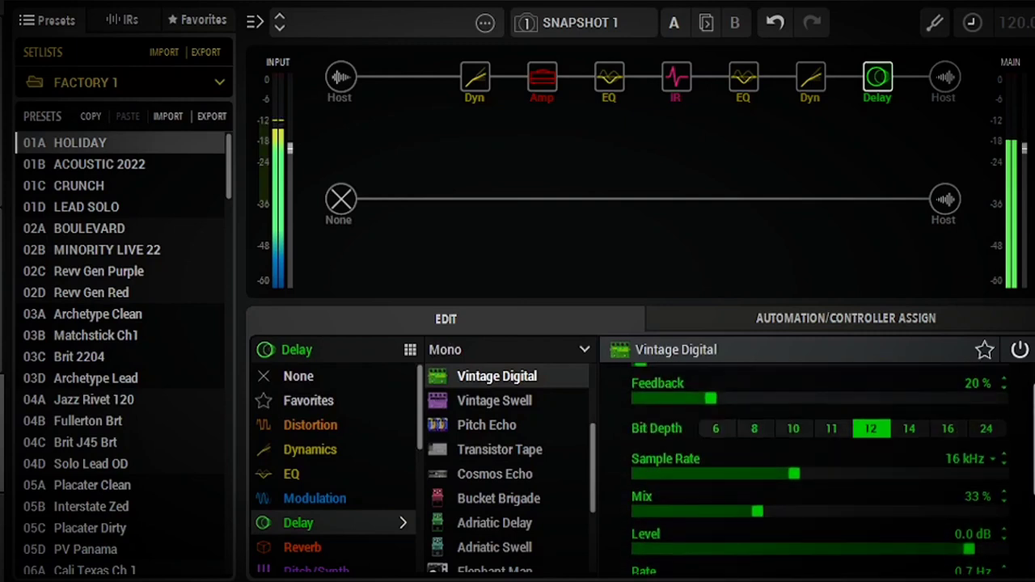
pyautogui.scroll(-1, 833, 471)
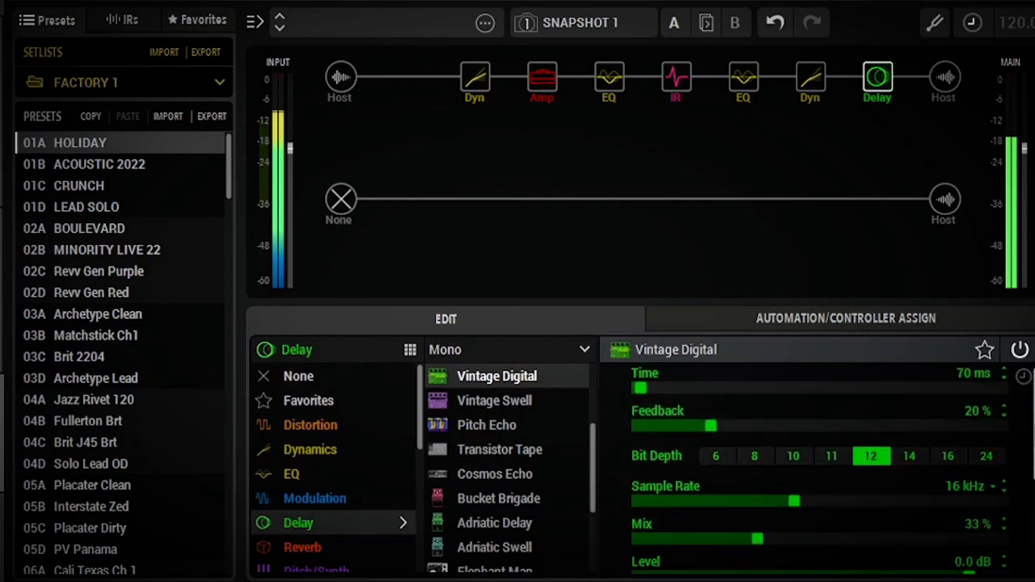
pyautogui.scroll(1, 1031, 429)
pyautogui.scroll(-3, 1031, 426)
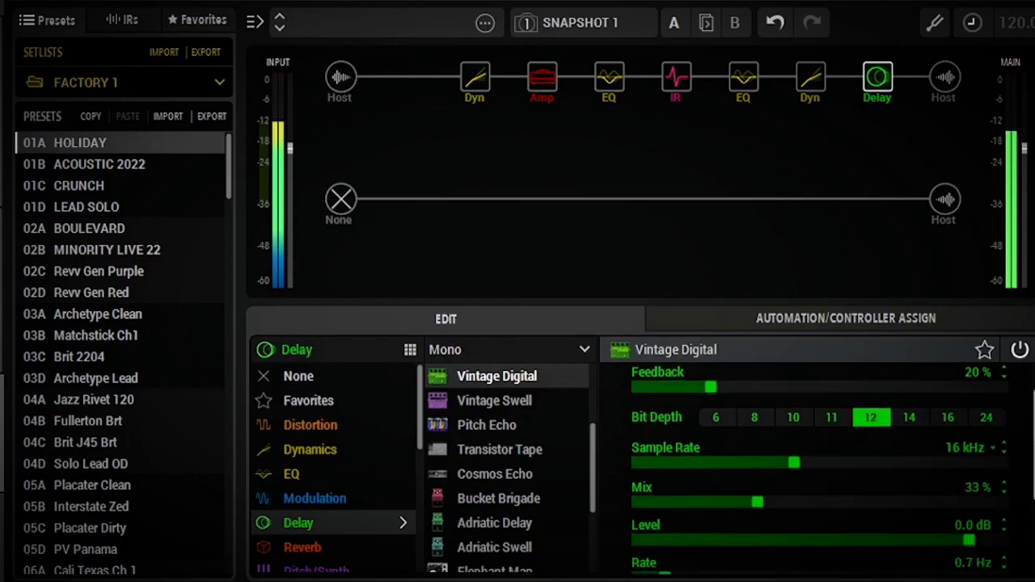
pyautogui.scroll(-2, 1031, 426)
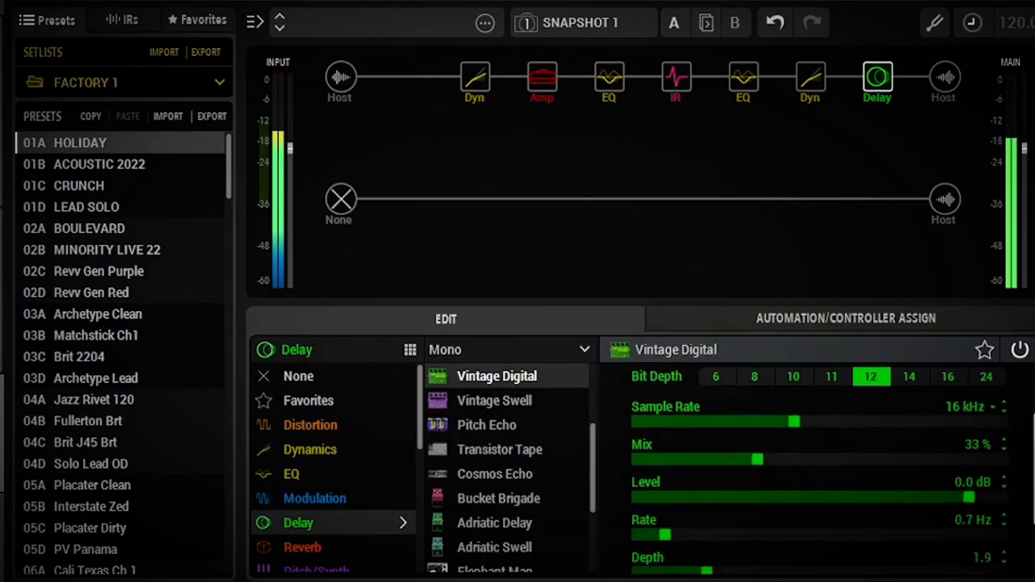
# Compare the sound with the parametric EQs before and after the IR bypassed, and return to the amp block
pyautogui.click(729, 59)
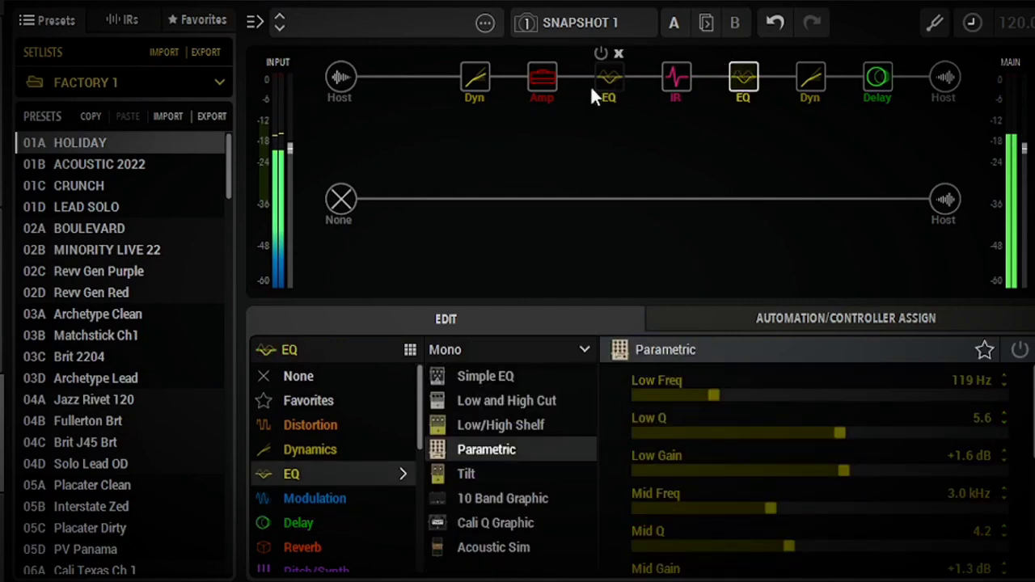
pyautogui.click(550, 84)
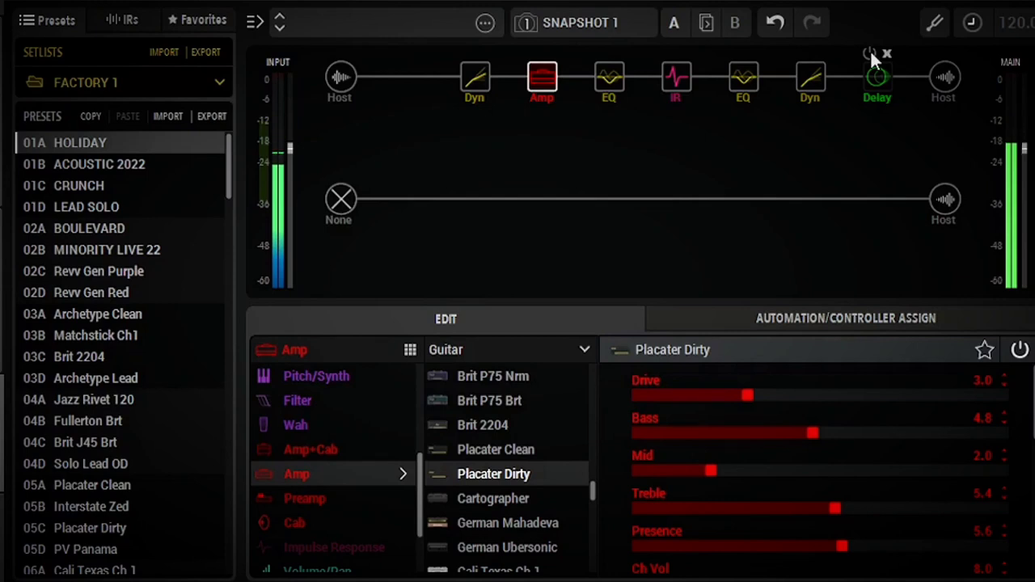
# Toggle the Vintage Digital delay on and off to compare the sound, leaving it on
pyautogui.click(873, 74)
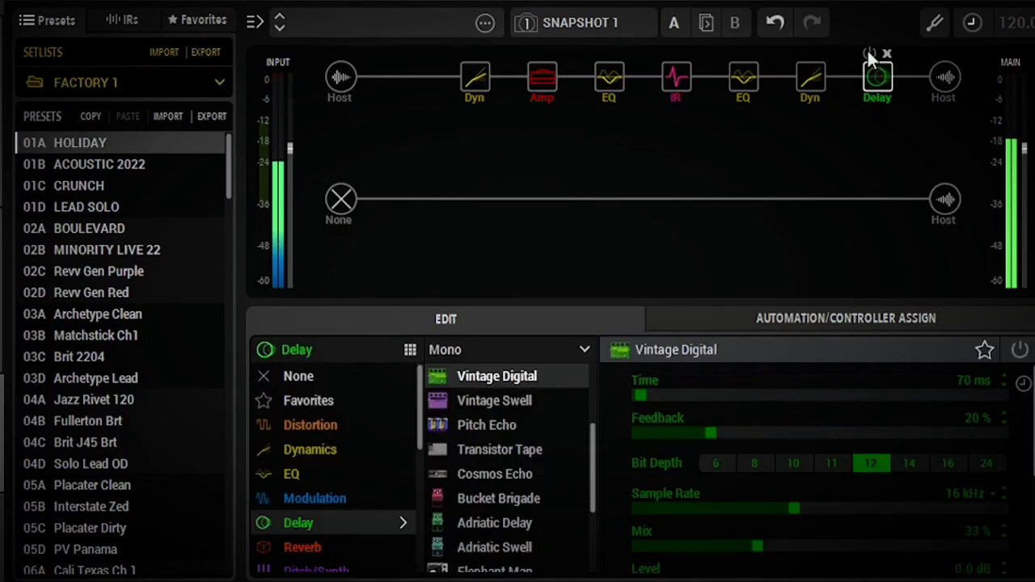
pyautogui.click(869, 53)
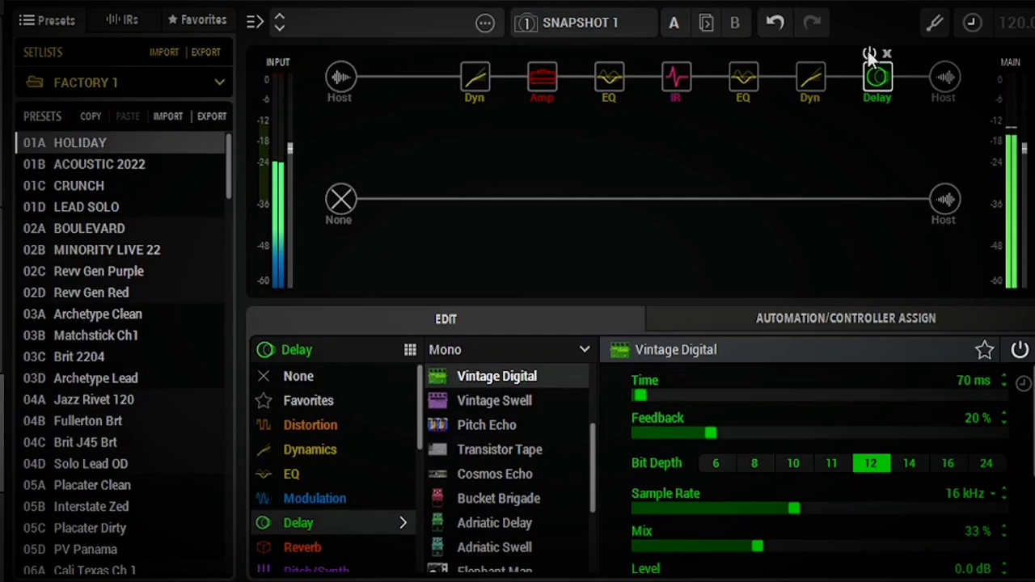
pyautogui.click(868, 51)
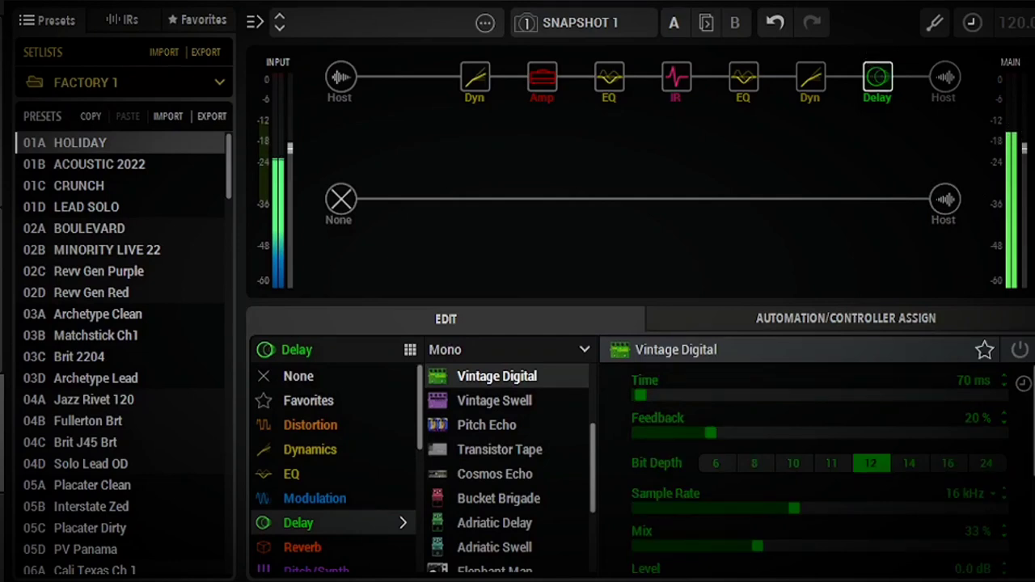
pyautogui.click(868, 54)
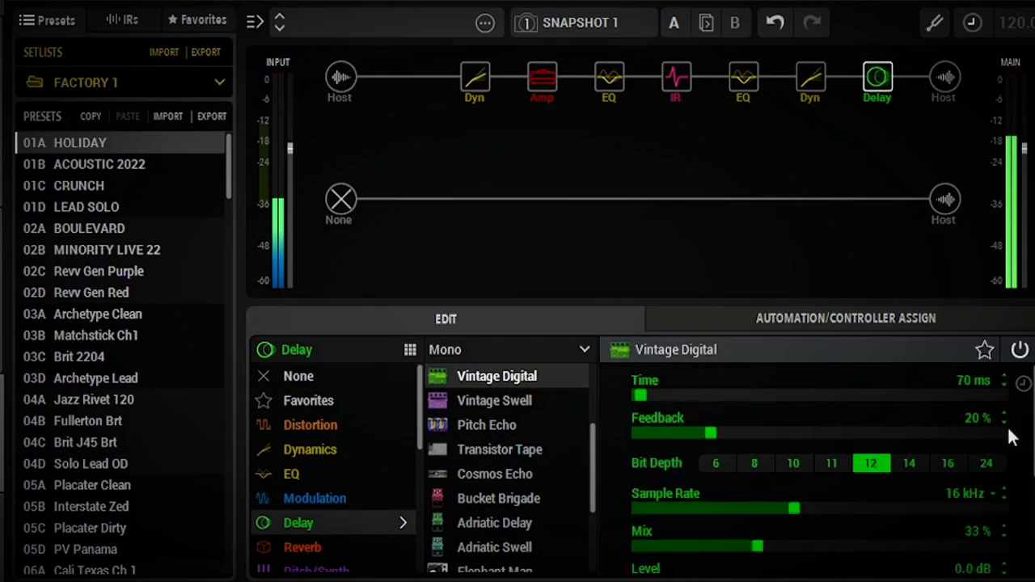
# Examine the Vintage Digital delay's mix, level, rate and depth settings, and bypass the delay
pyautogui.scroll(-5, 816, 469)
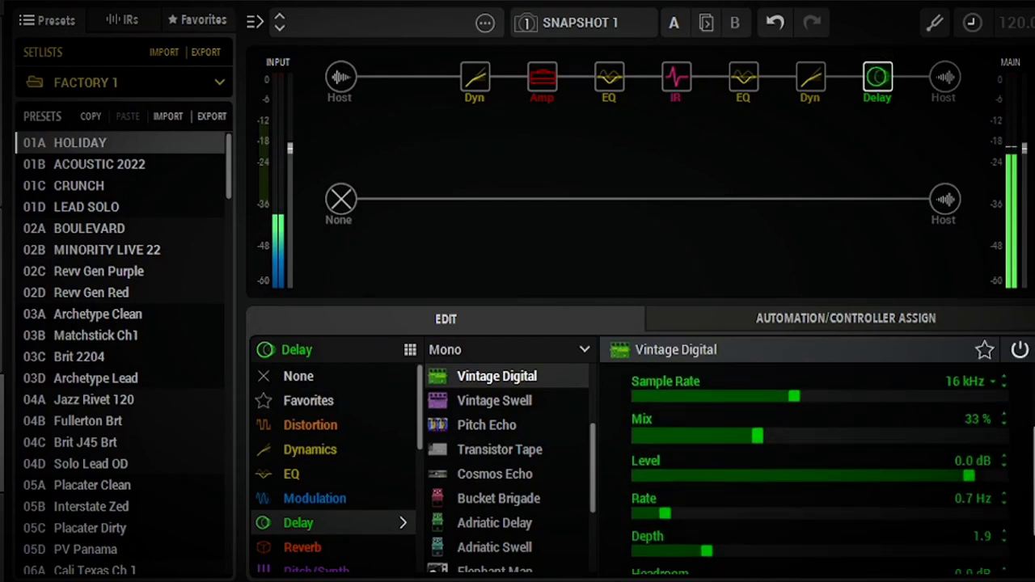
pyautogui.scroll(2, 817, 461)
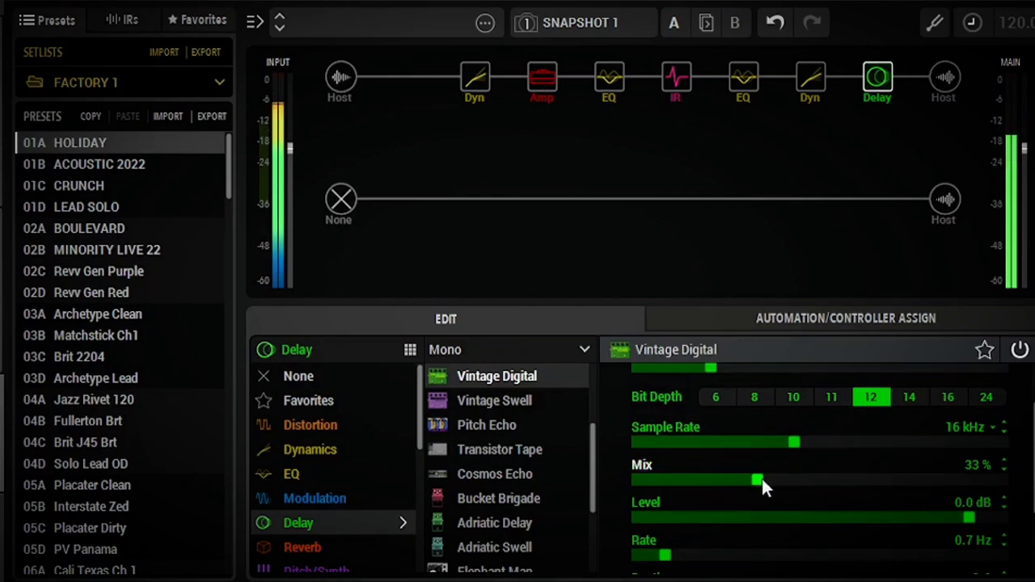
pyautogui.moveTo(762, 480)
pyautogui.mouseDown()
pyautogui.moveTo(910, 487)
pyautogui.moveTo(713, 499)
pyautogui.moveTo(764, 499)
pyautogui.mouseUp()
pyautogui.scroll(-3, 808, 469)
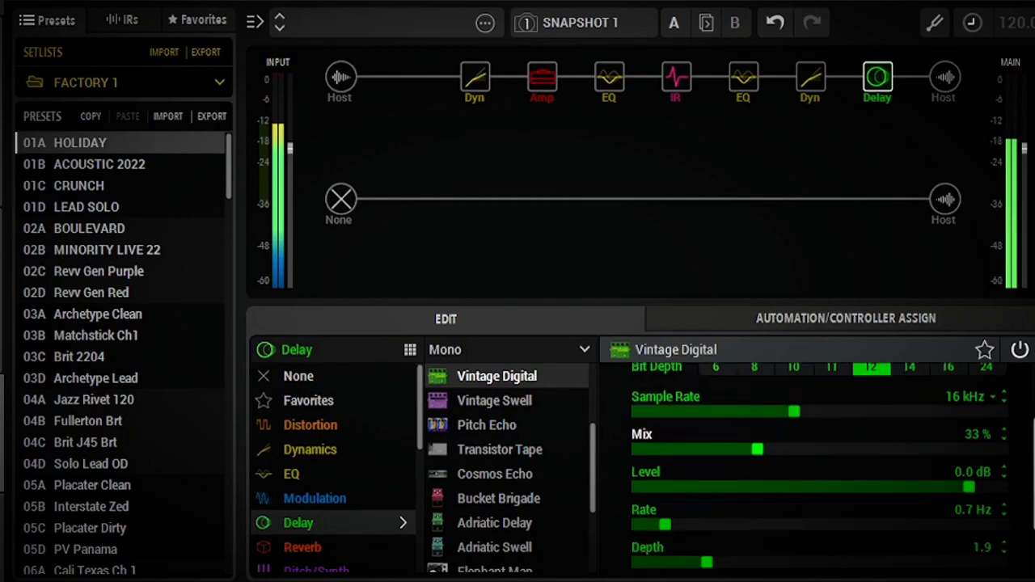
pyautogui.scroll(5, 809, 469)
pyautogui.click(870, 54)
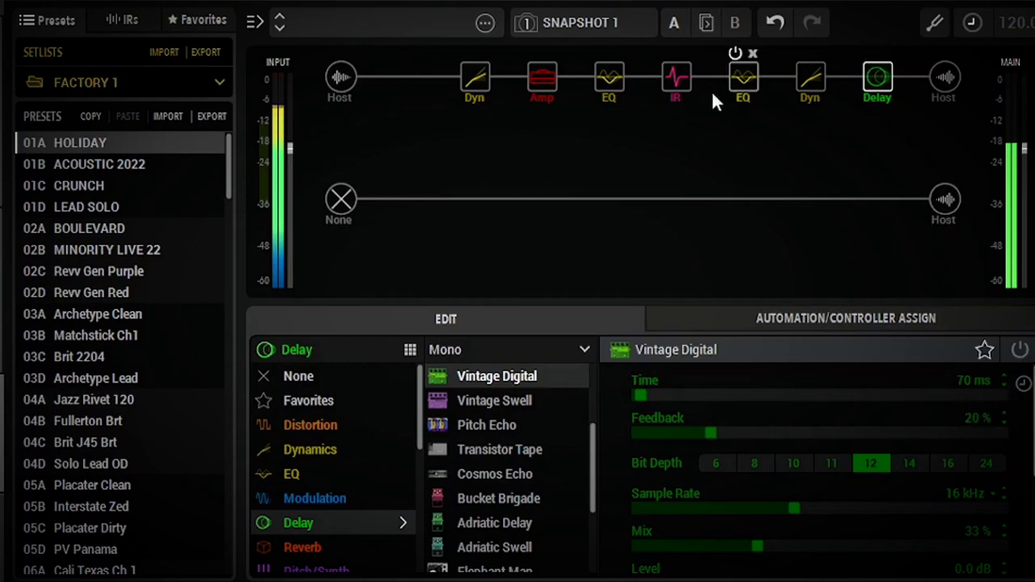
# Compare the bare amp tone with the delayed one, and leave the Vintage Digital delay selected and switched on
pyautogui.click(550, 99)
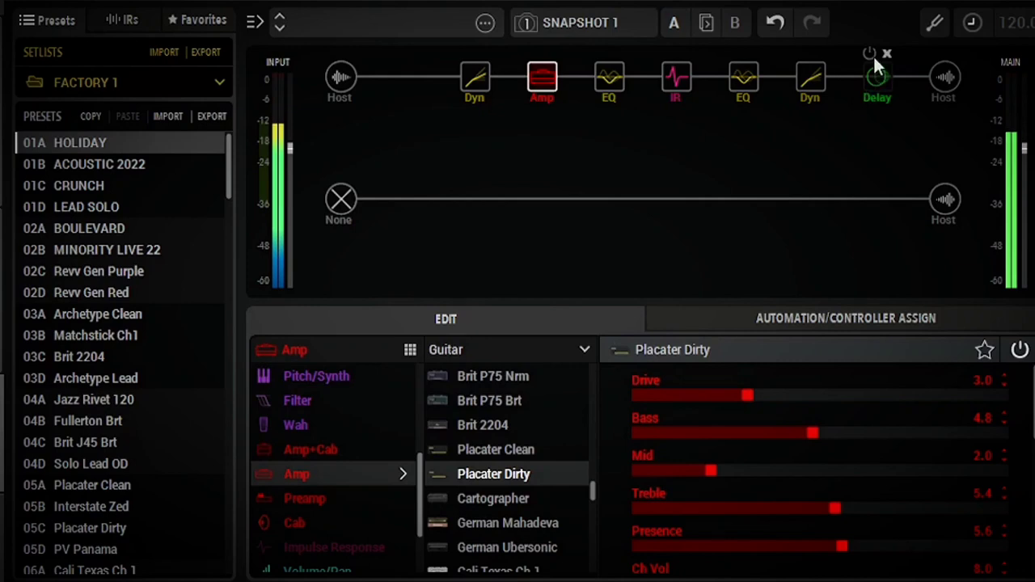
pyautogui.click(869, 54)
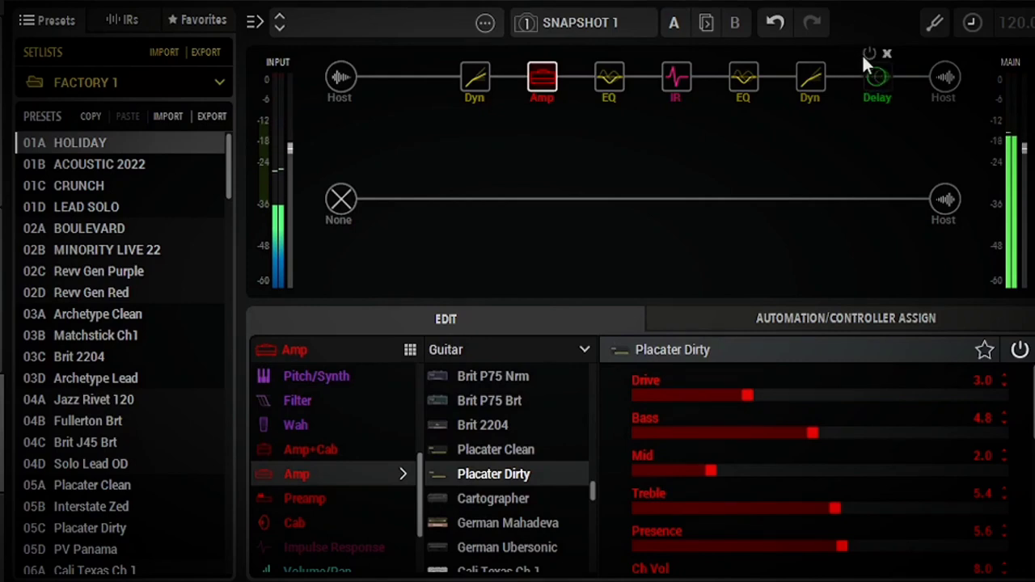
pyautogui.click(867, 86)
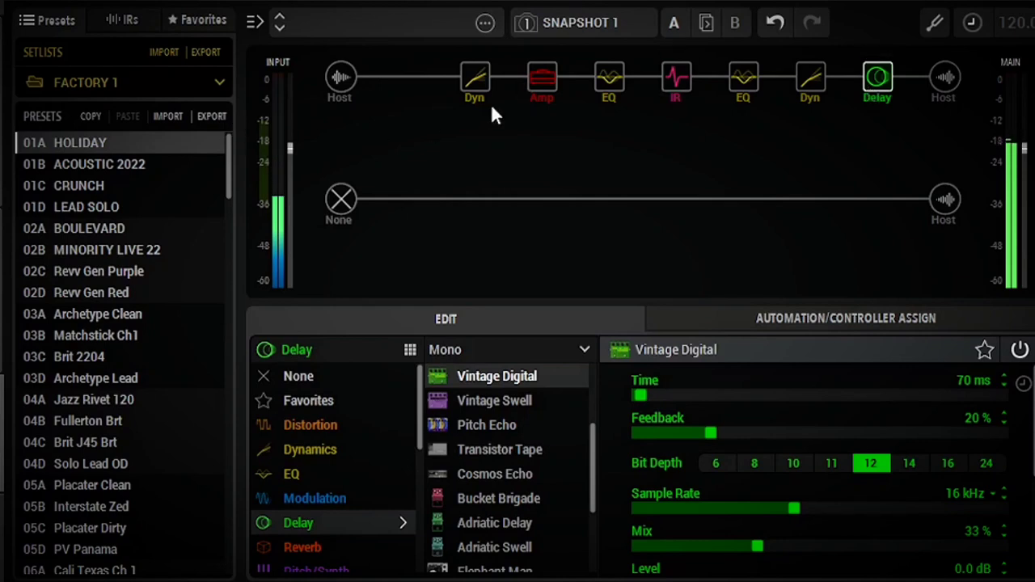
# Open the Placater Dirty amp block and compare the sound with both EQ blocks bypassed, leaving both switched on
pyautogui.click(537, 79)
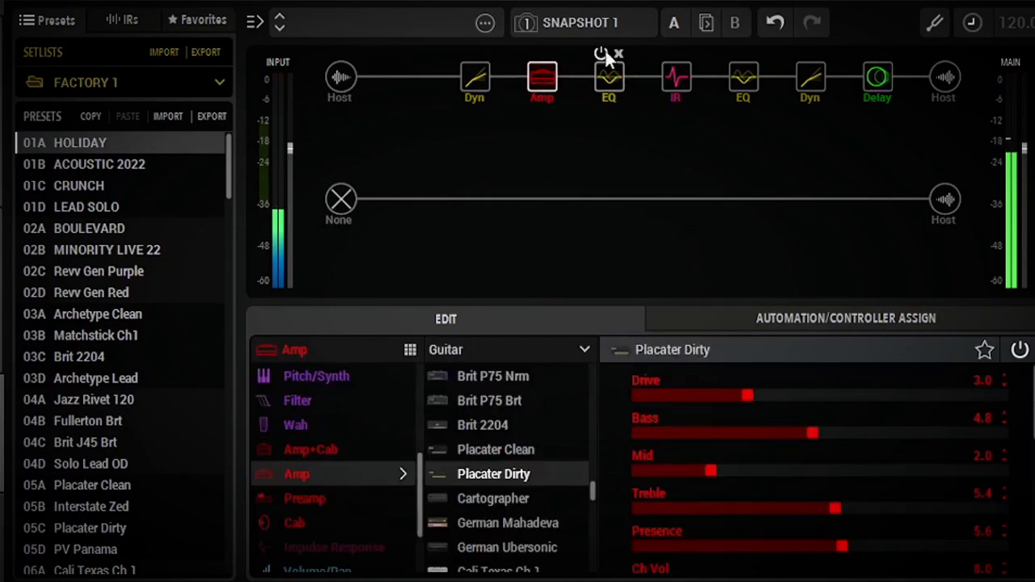
pyautogui.click(602, 52)
pyautogui.click(735, 54)
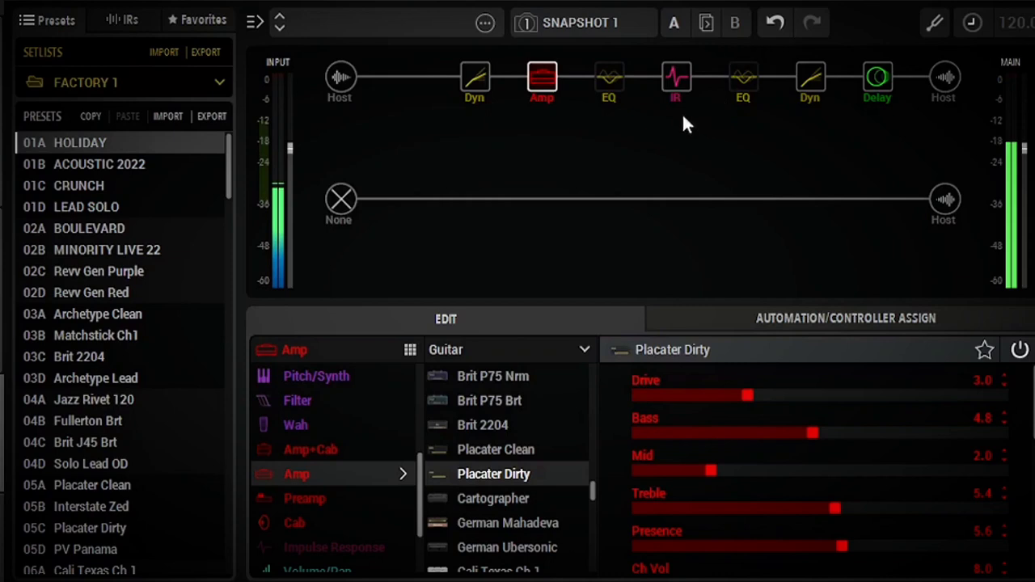
pyautogui.moveTo(599, 60)
pyautogui.click(601, 52)
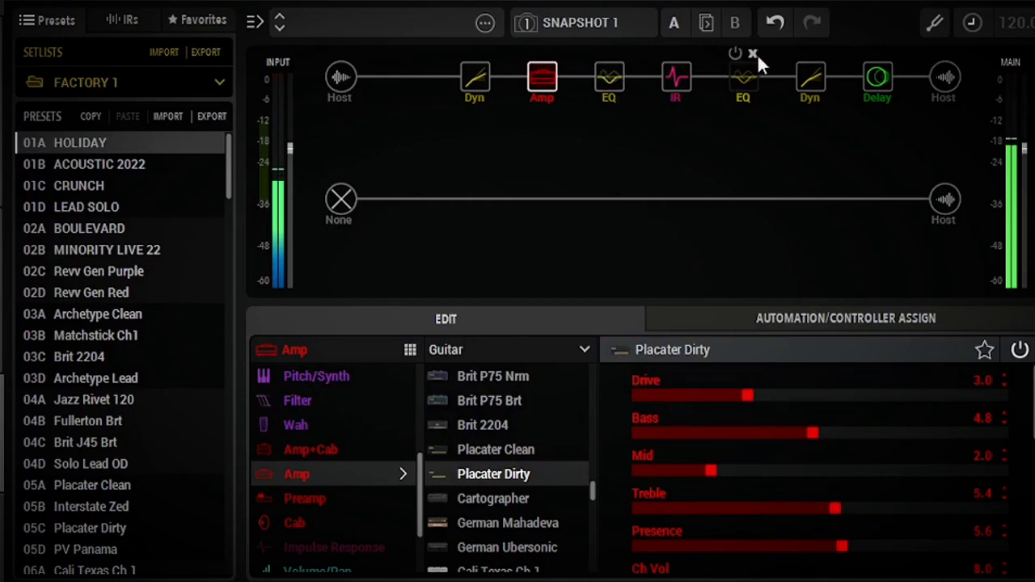
pyautogui.click(735, 52)
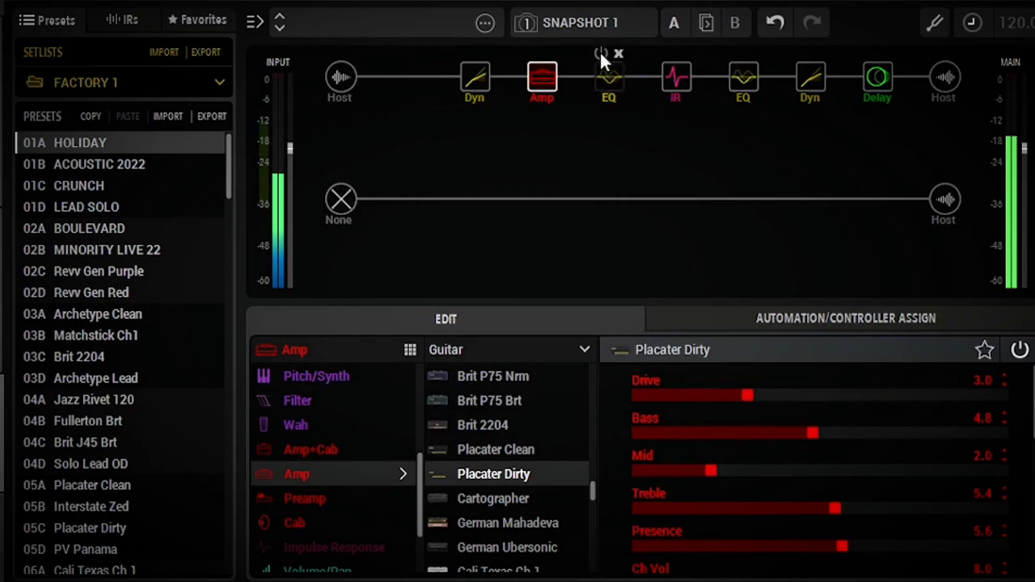
# Check the amp's Drive setting and compare the sound with the delay block bypassed, leaving the delay switched on
pyautogui.moveTo(542, 91)
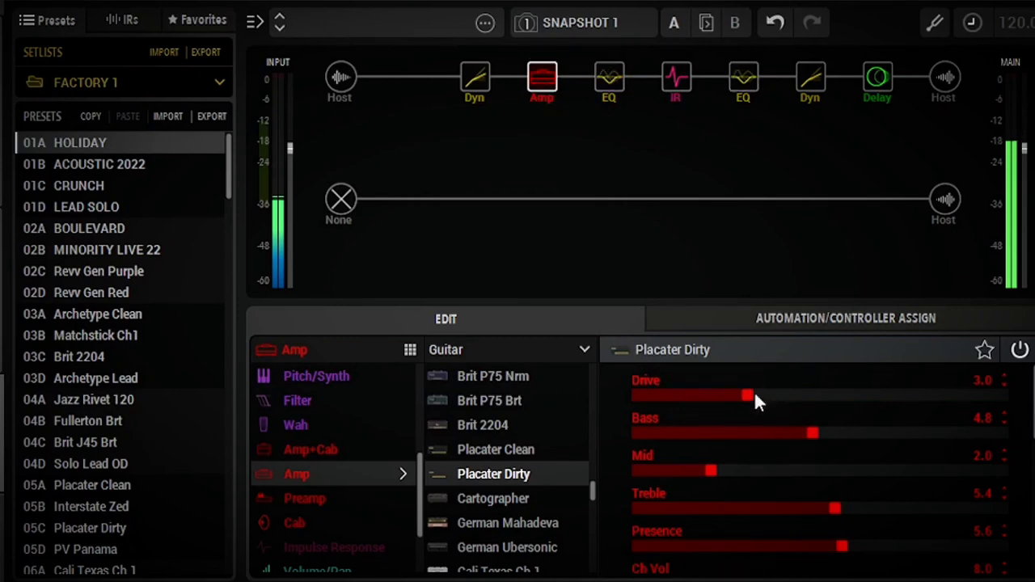
pyautogui.moveTo(752, 394)
pyautogui.mouseDown()
pyautogui.moveTo(663, 396)
pyautogui.moveTo(871, 385)
pyautogui.moveTo(987, 392)
pyautogui.moveTo(722, 404)
pyautogui.moveTo(745, 404)
pyautogui.mouseUp()
pyautogui.click(869, 54)
pyautogui.click(868, 54)
pyautogui.moveTo(904, 170)
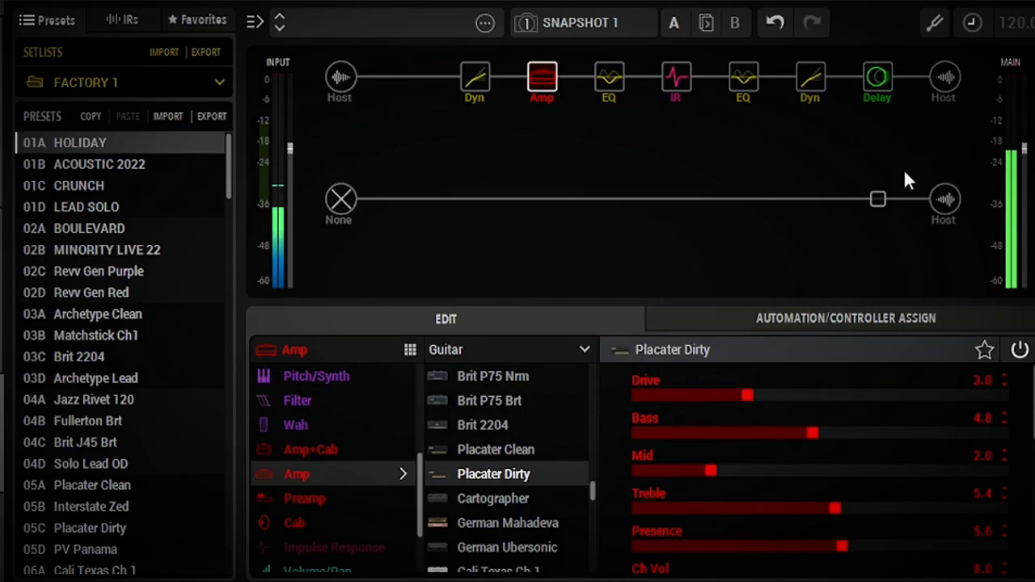